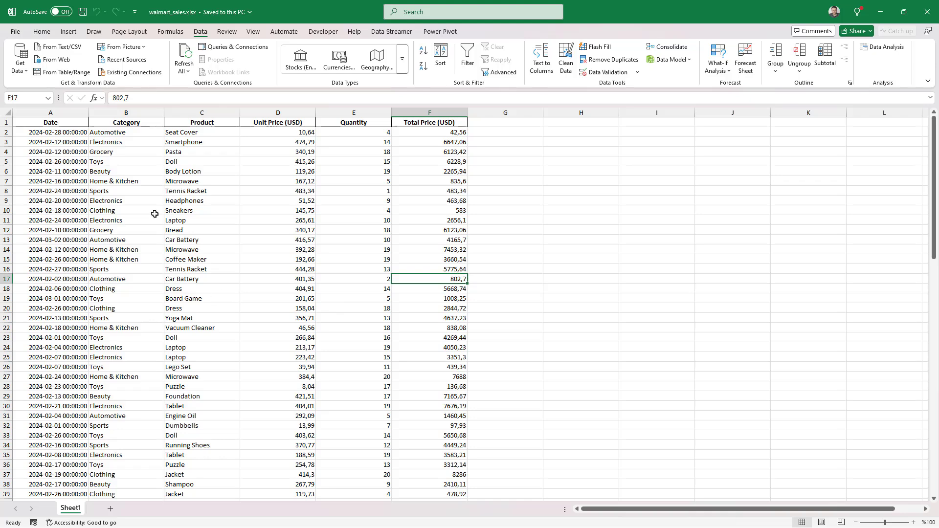
Step: Turn on Focus Cell highlighting in the View tab and test it on several cells, ending at F15
{"action": "left_click", "coordinate": [249, 32]}
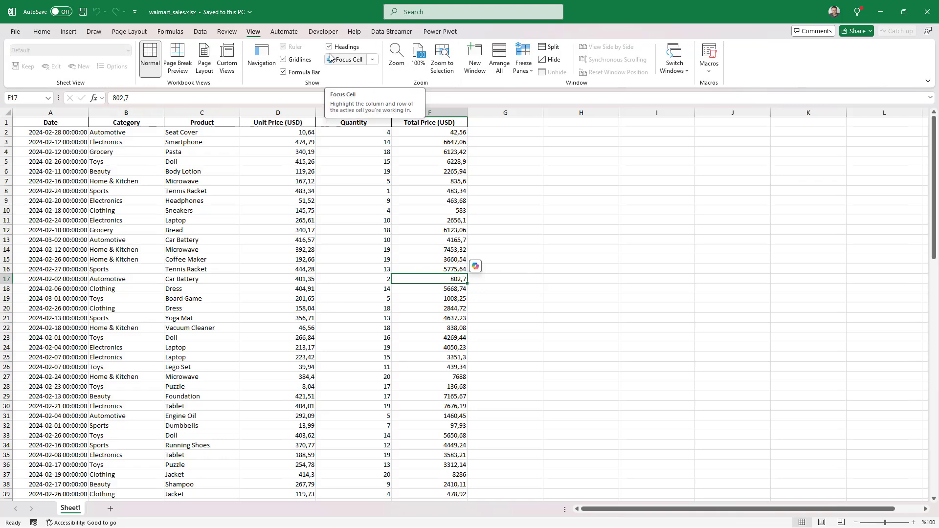
{"action": "left_click", "coordinate": [342, 62]}
{"action": "left_click", "coordinate": [341, 161]}
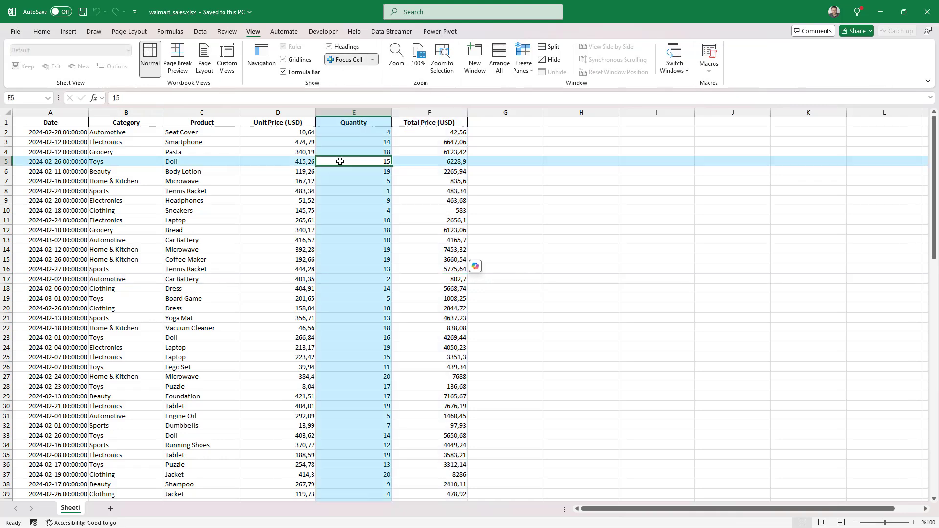
{"action": "left_click", "coordinate": [322, 209]}
{"action": "left_click", "coordinate": [277, 238]}
{"action": "left_click", "coordinate": [402, 258]}
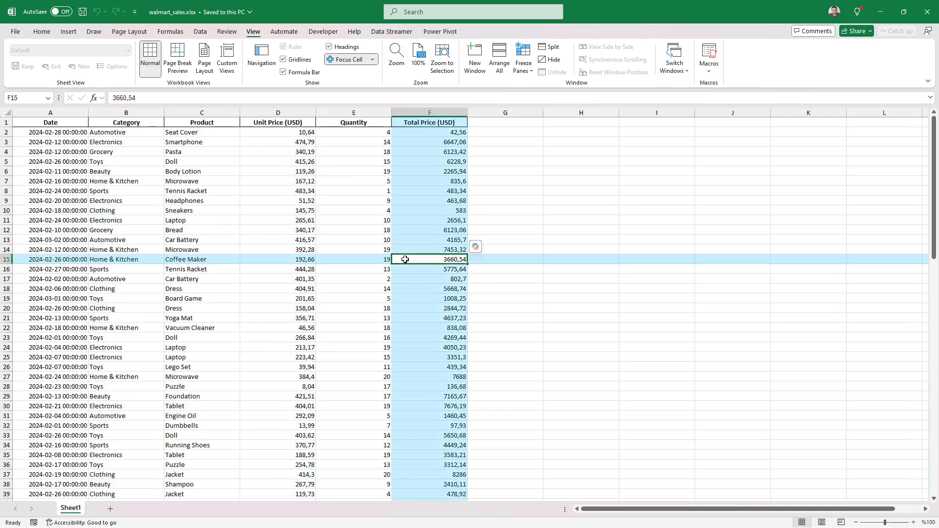
Step: Change the Focus Cell highlight colour to red and select the Body Lotion total in F6
{"action": "left_click", "coordinate": [373, 58]}
{"action": "mouse_move", "coordinate": [364, 86]}
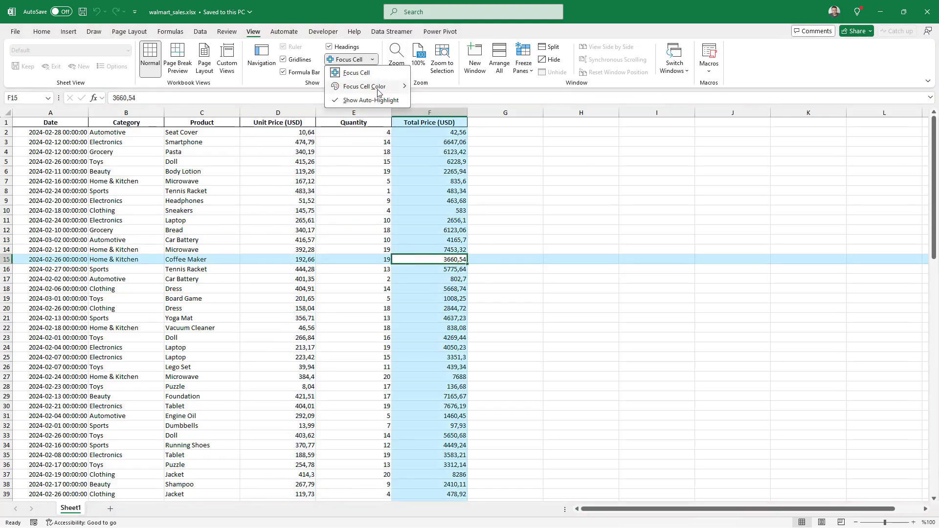
{"action": "left_click", "coordinate": [431, 124]}
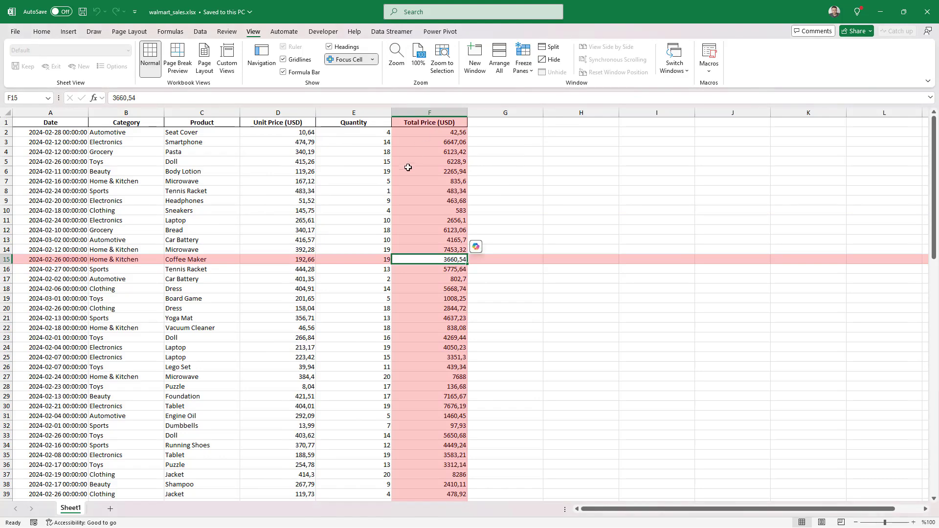
{"action": "left_click", "coordinate": [407, 171]}
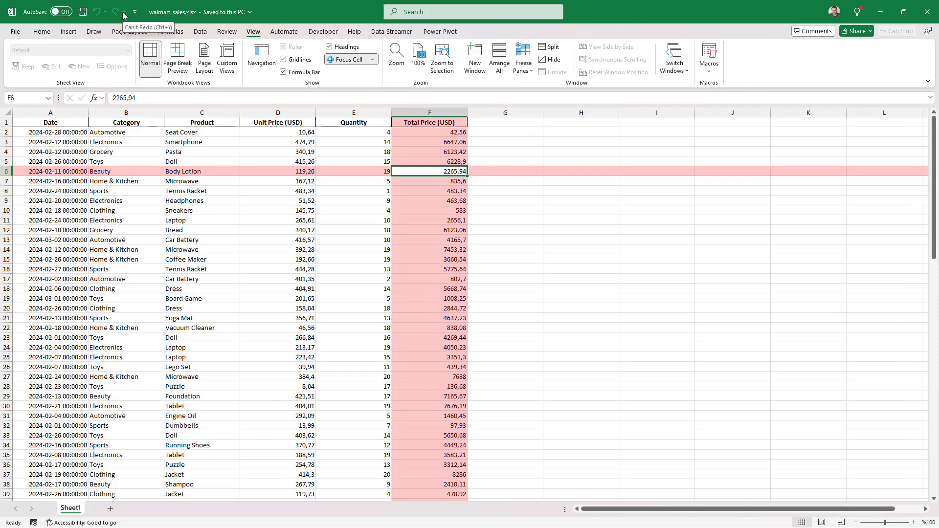
Step: Add Focus Cell to the Quick Access Toolbar, toggle it off and on, then select C14
{"action": "right_click", "coordinate": [342, 65]}
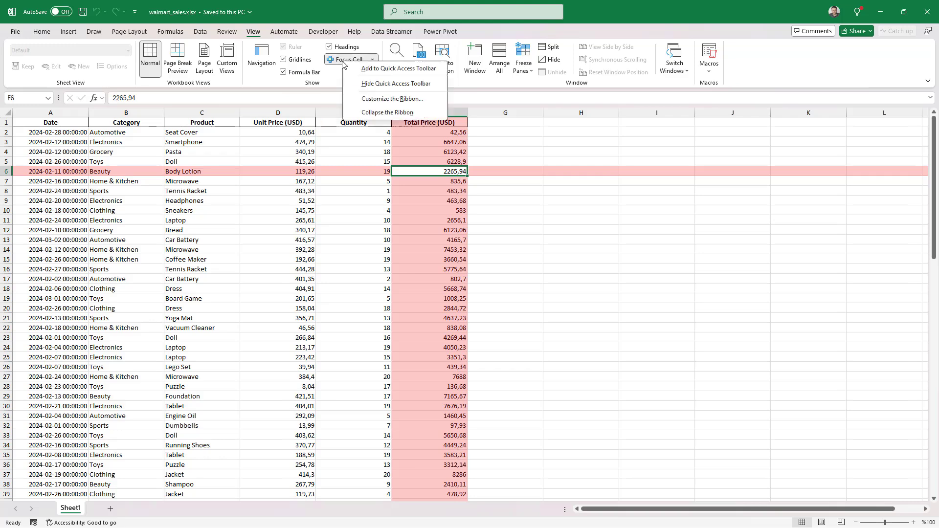
{"action": "left_click", "coordinate": [397, 69]}
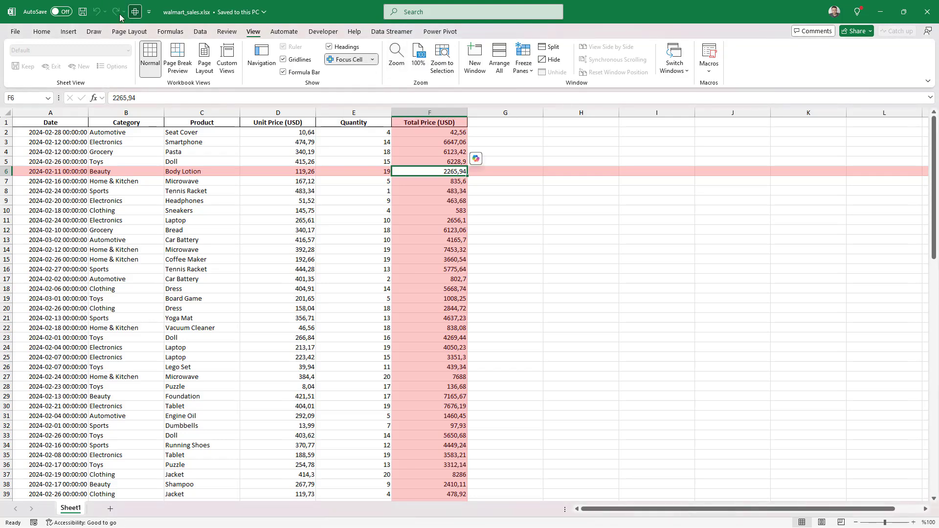
{"action": "left_click", "coordinate": [136, 12]}
{"action": "left_click", "coordinate": [135, 12]}
{"action": "left_click", "coordinate": [199, 248]}
Step: Toggle highlighting off, move through Home, Insert and Page Layout, then re-enable it from the toolbar
{"action": "left_click", "coordinate": [135, 12]}
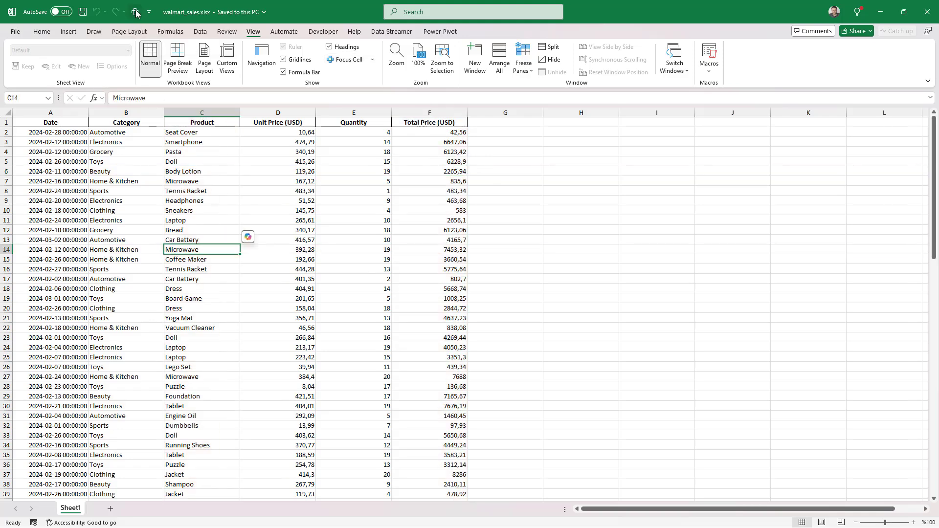
{"action": "left_click", "coordinate": [363, 229]}
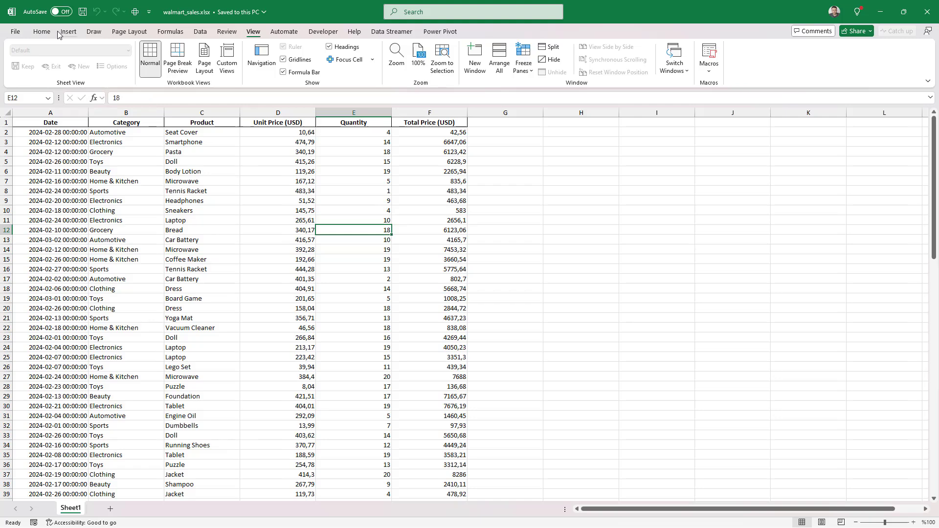
{"action": "left_click", "coordinate": [50, 33]}
{"action": "left_click", "coordinate": [68, 34]}
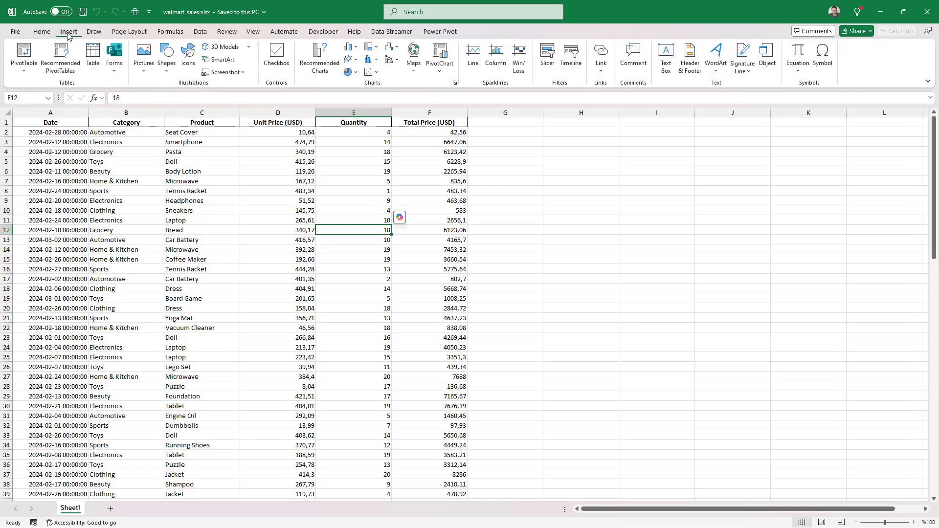
{"action": "left_click", "coordinate": [129, 34]}
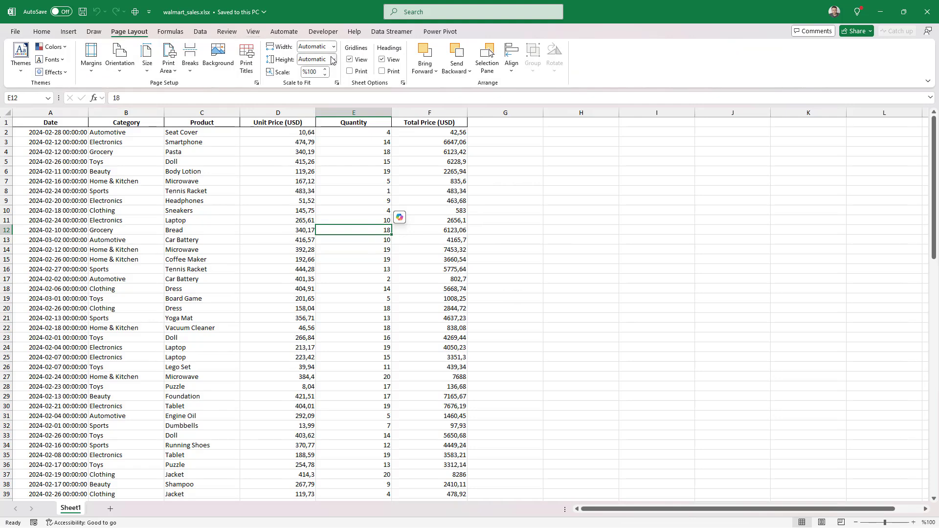
{"action": "left_click", "coordinate": [136, 12]}
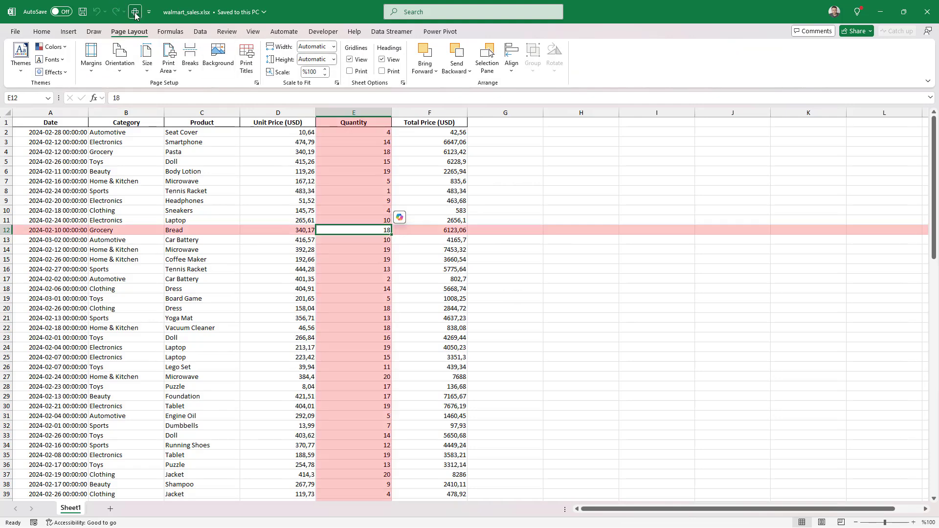
{"action": "left_click", "coordinate": [247, 189]}
Step: Turn highlighting off, select D12, then right-click the Checkbox command on the Insert tab
{"action": "left_click", "coordinate": [135, 11]}
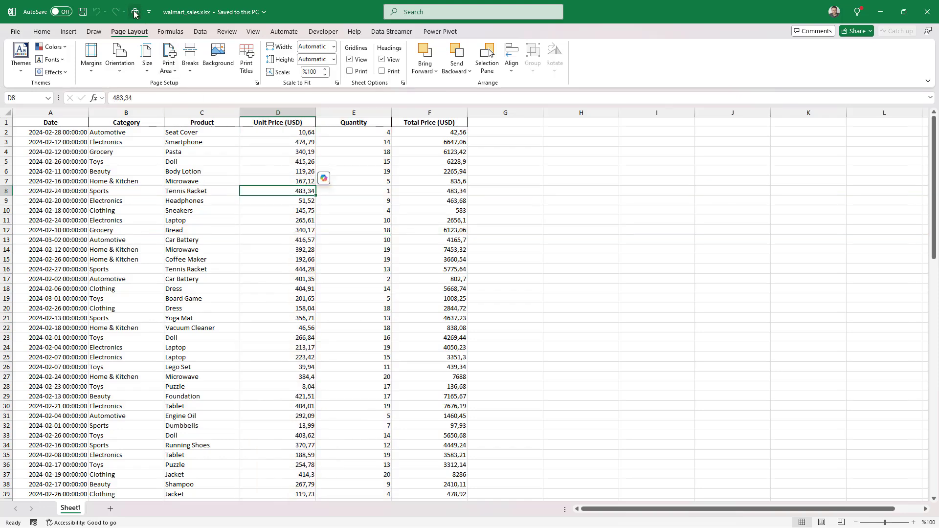
{"action": "left_click", "coordinate": [283, 228]}
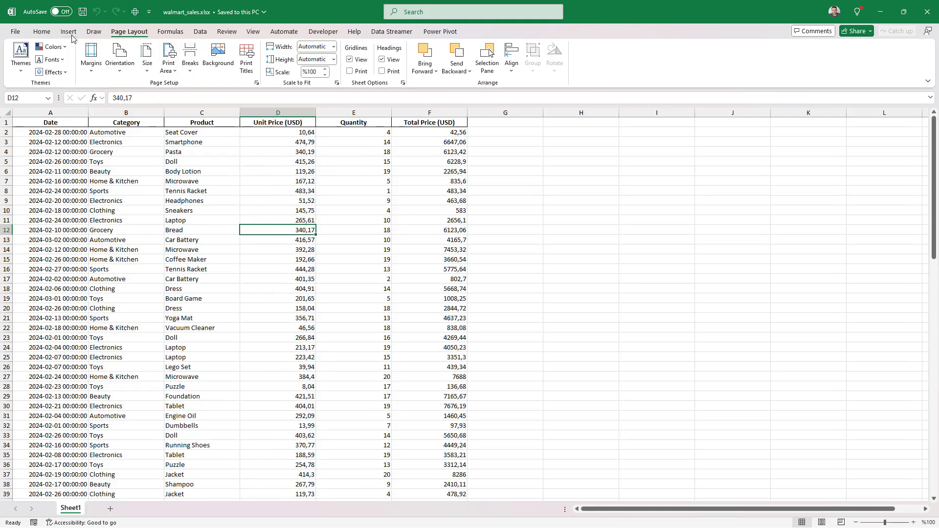
{"action": "left_click", "coordinate": [67, 32]}
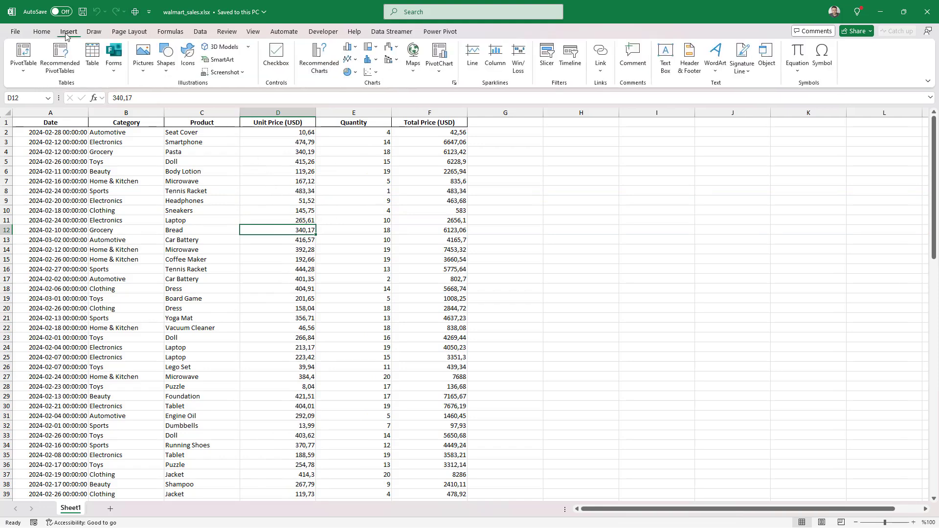
{"action": "right_click", "coordinate": [281, 63]}
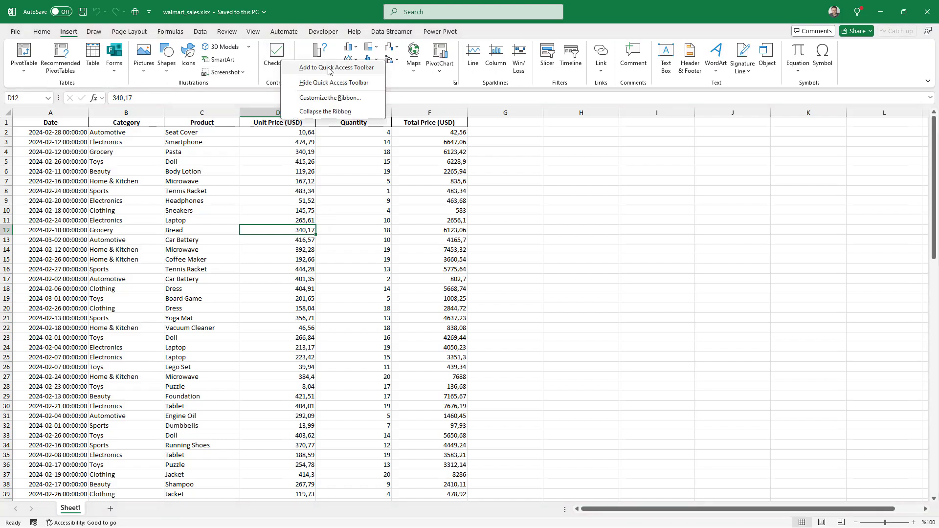